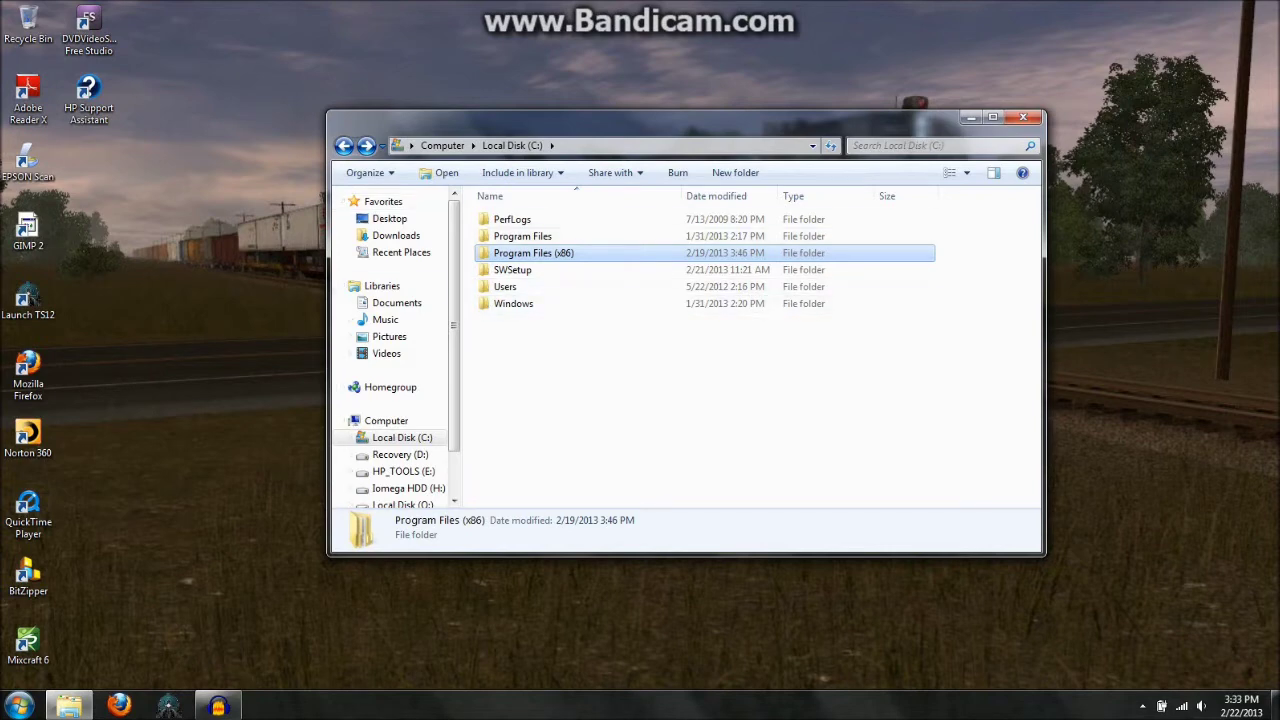
- Open the TS12 folder inside N3V Games under Program Files (x86) on Local Disk (C:)
double_click(533, 253)
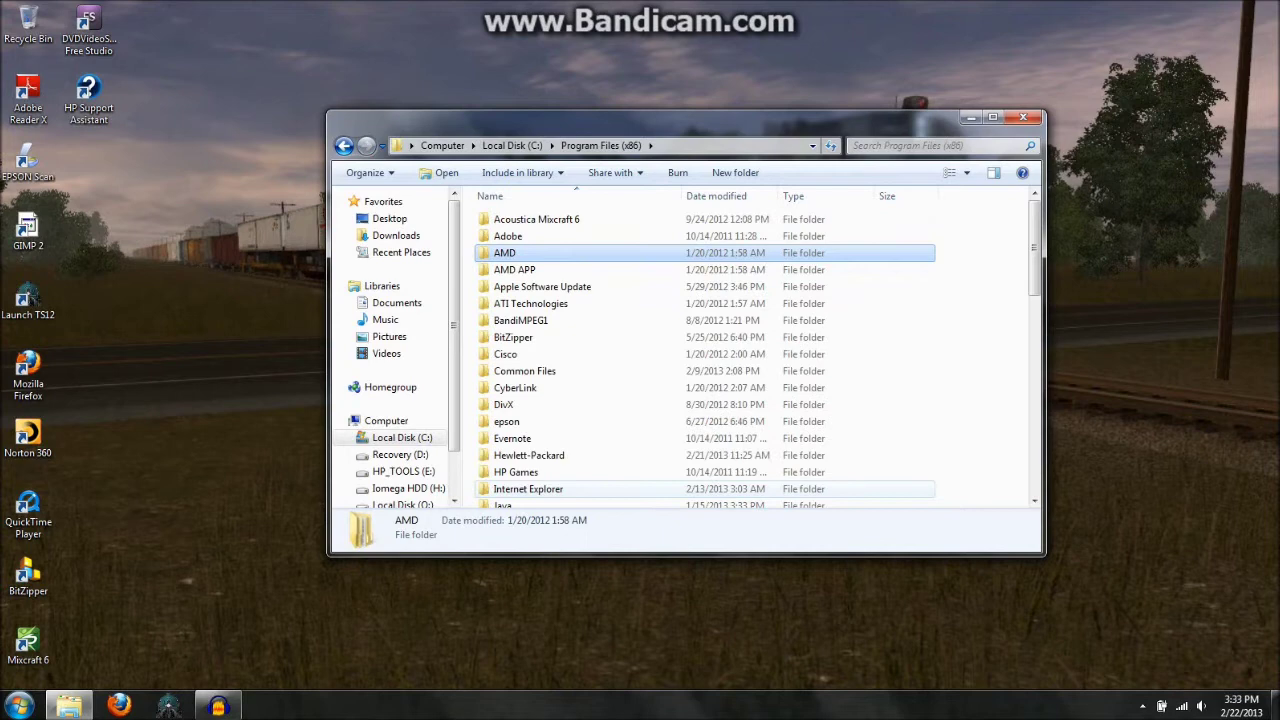
scroll(548, 431, down, 4)
scroll(548, 431, down, 4)
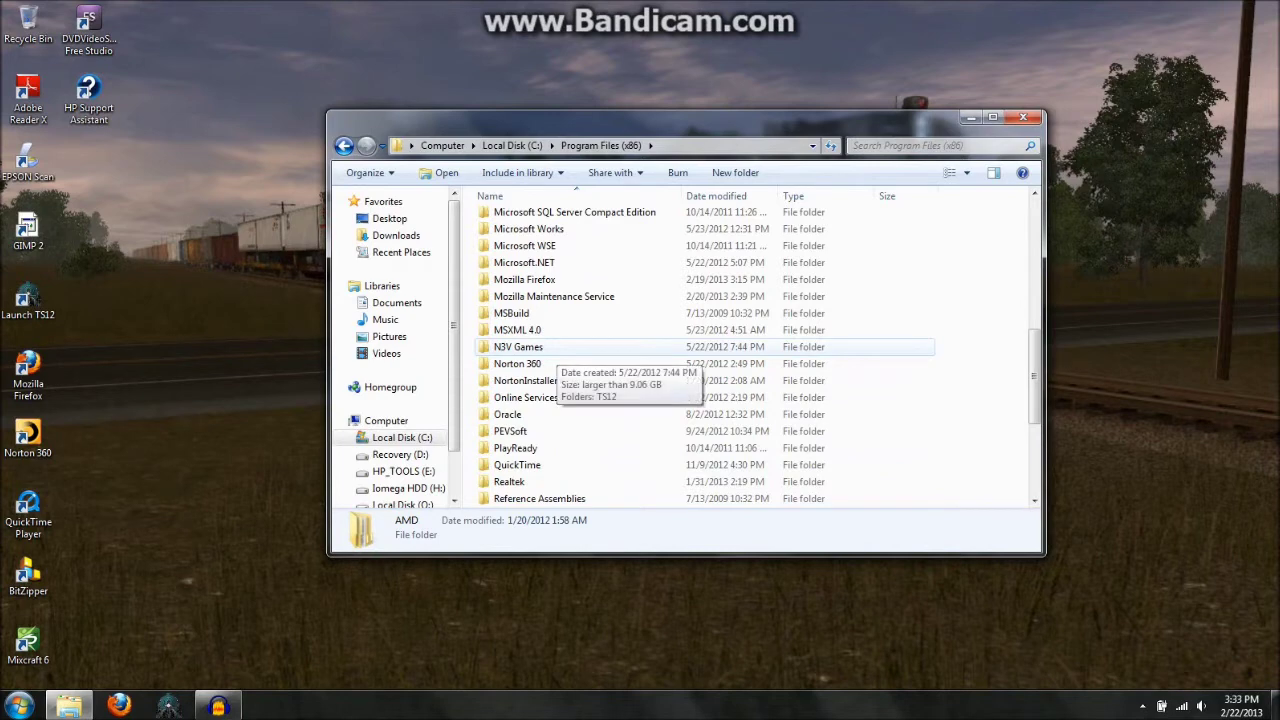
double_click(540, 347)
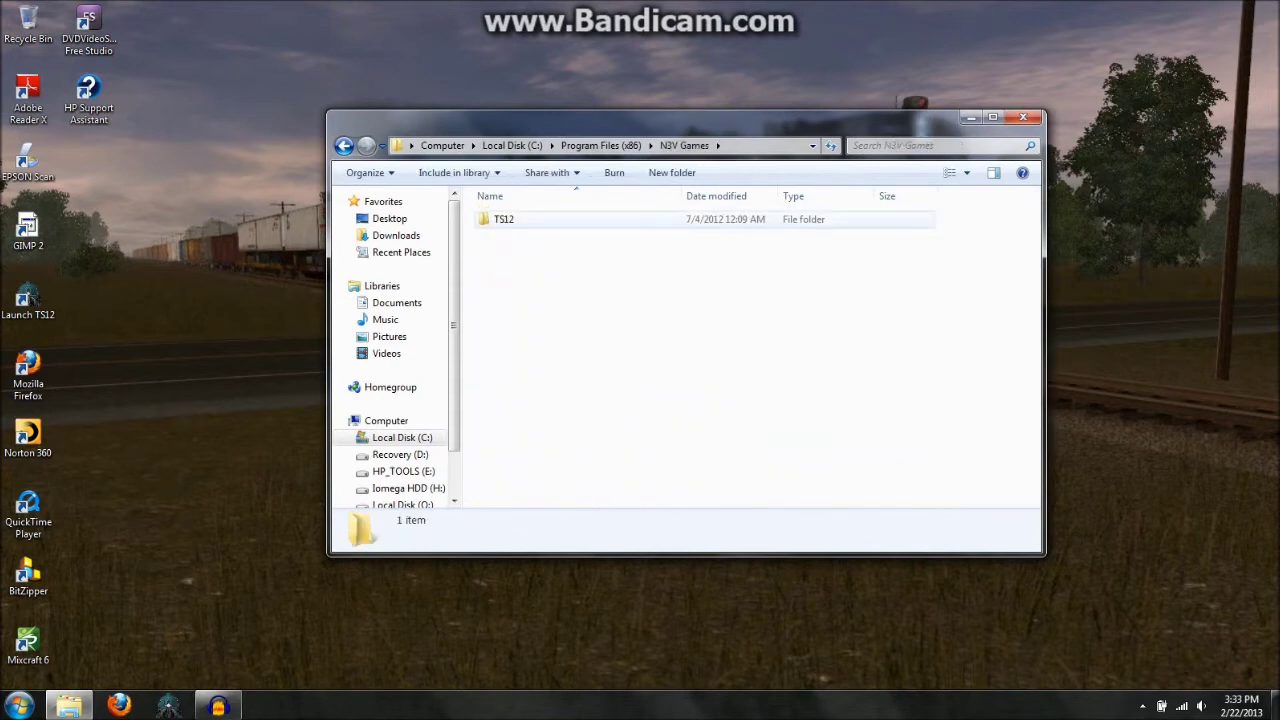
double_click(503, 219)
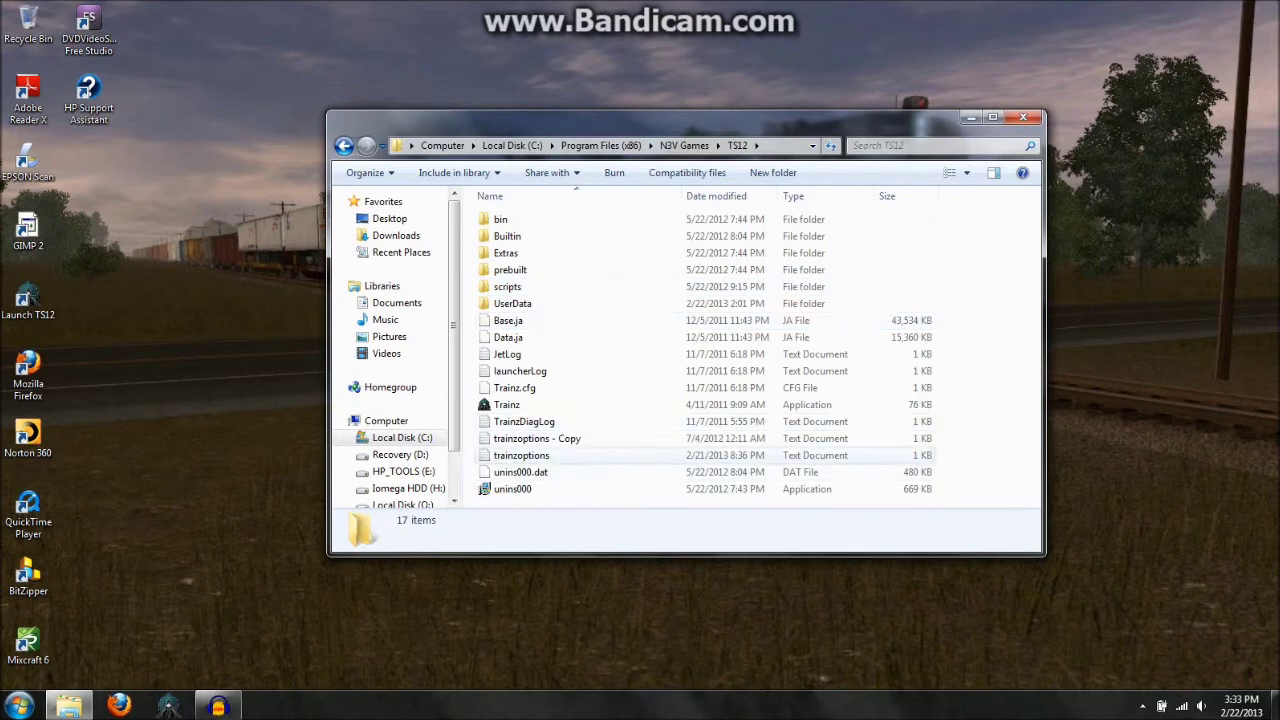
- Make a backup copy of the trainzoptions text file in the same TS12 folder, granting administrator permission
click(521, 455)
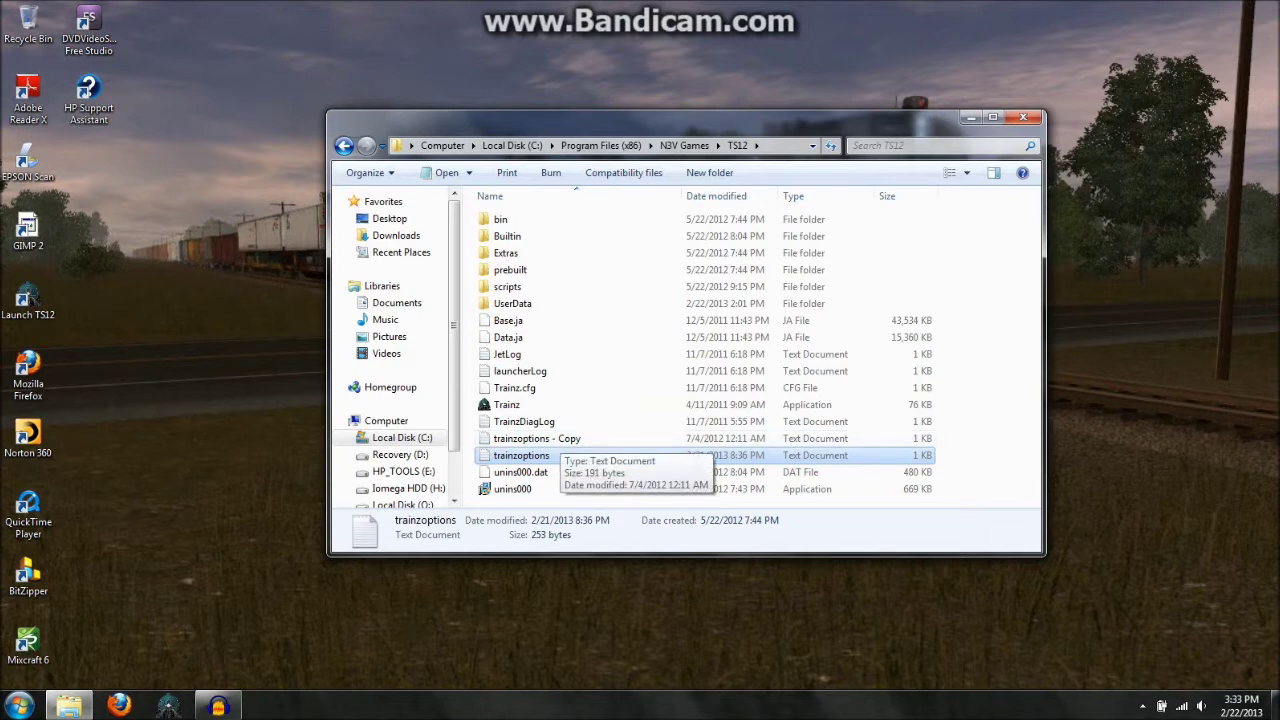
right_click(536, 457)
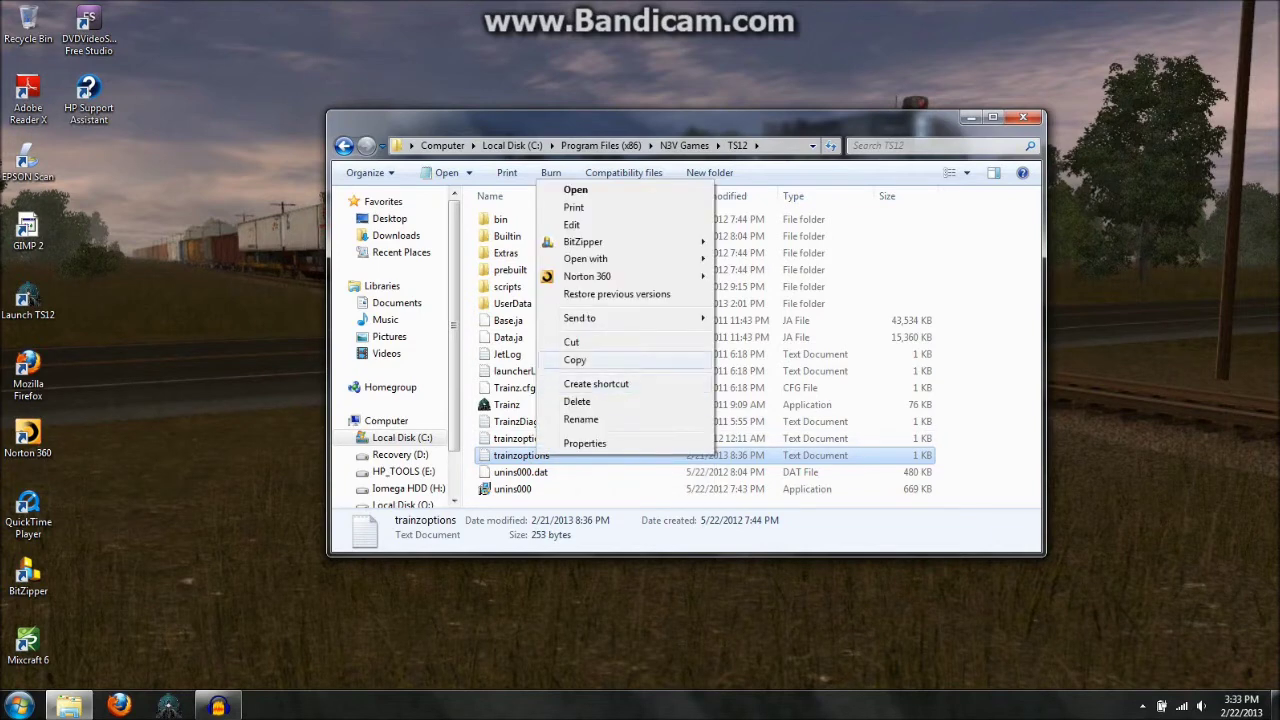
click(575, 360)
right_click(572, 456)
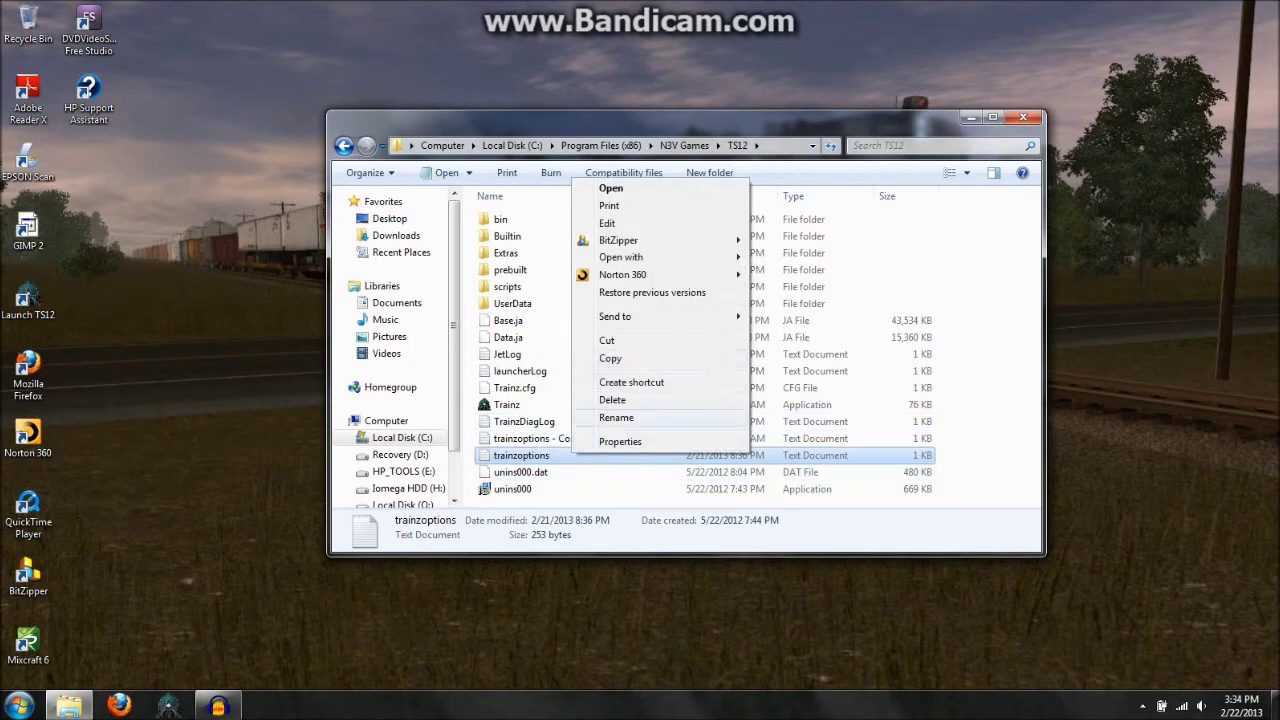
click(560, 385)
right_click(956, 188)
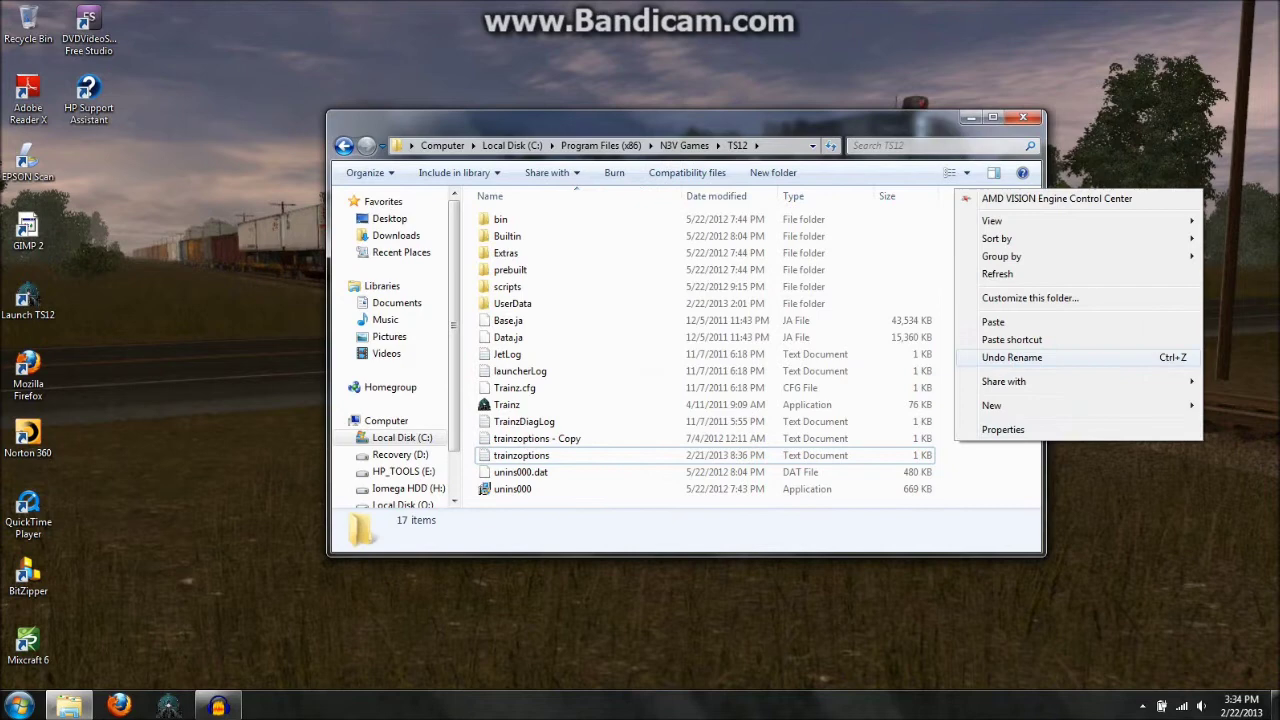
click(1010, 321)
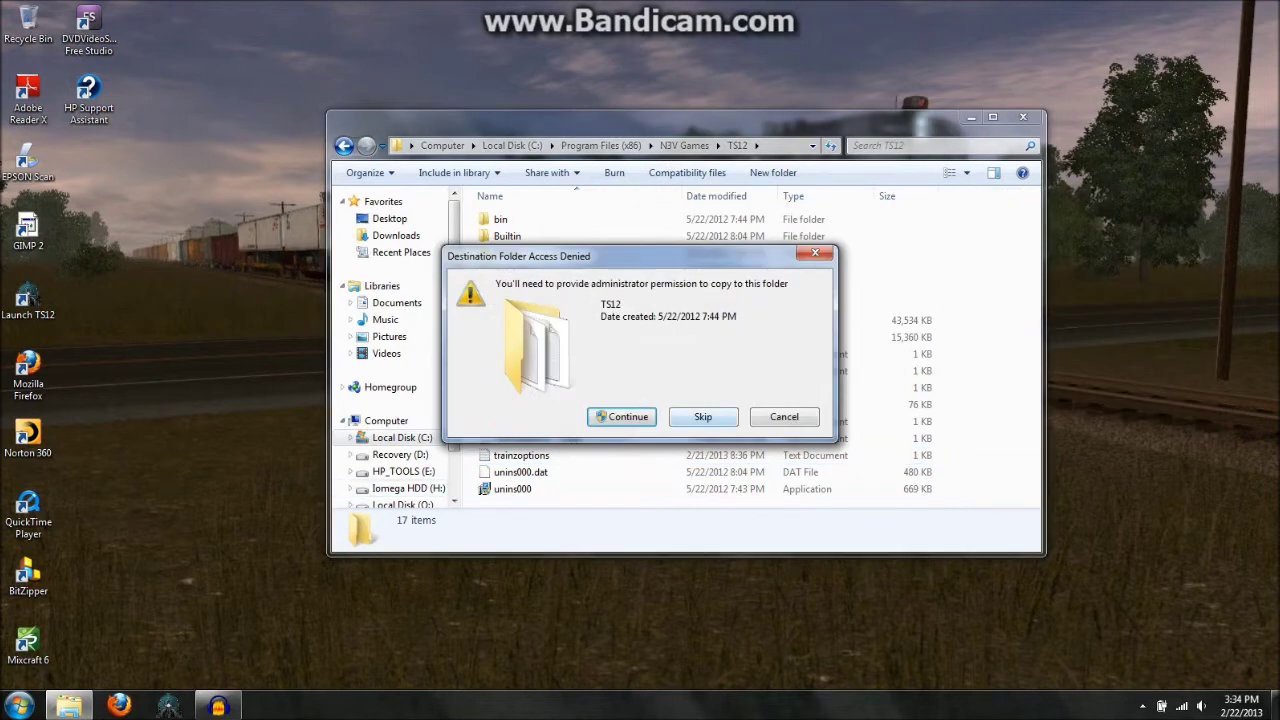
click(622, 417)
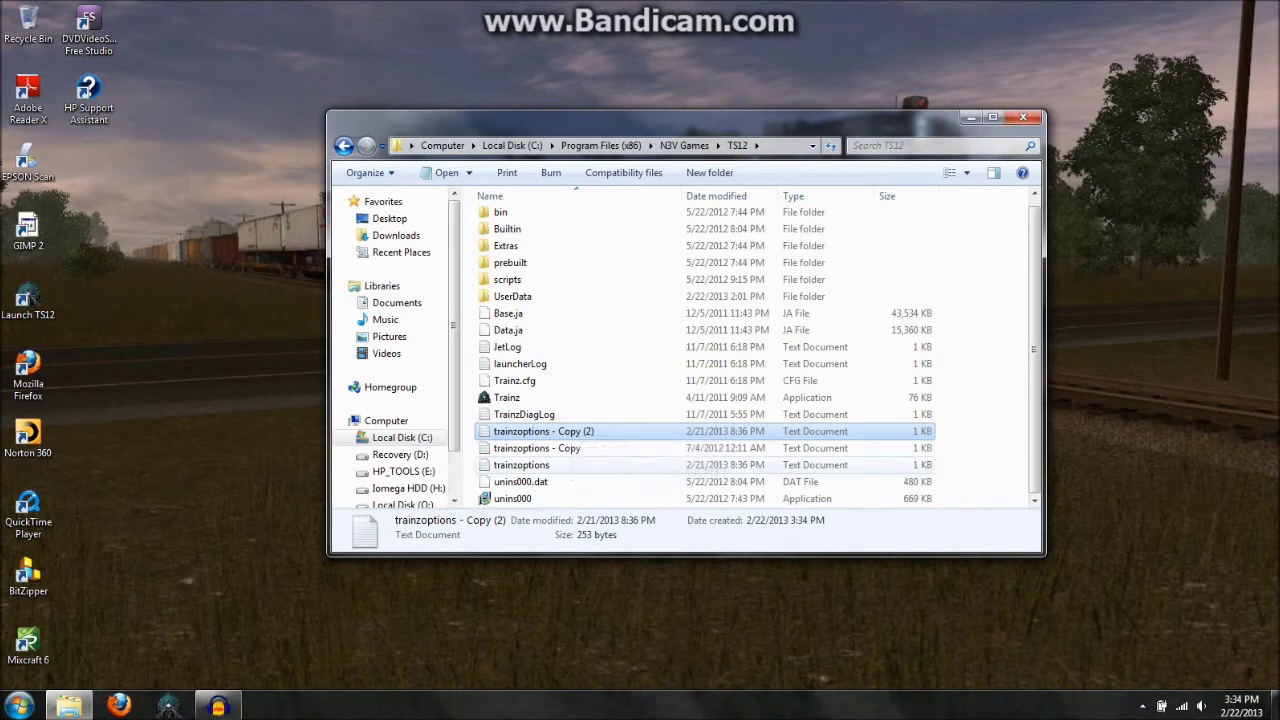
- Open the text file trainzoptions - Copy (2) and highlight its -framerate line
key(Return)
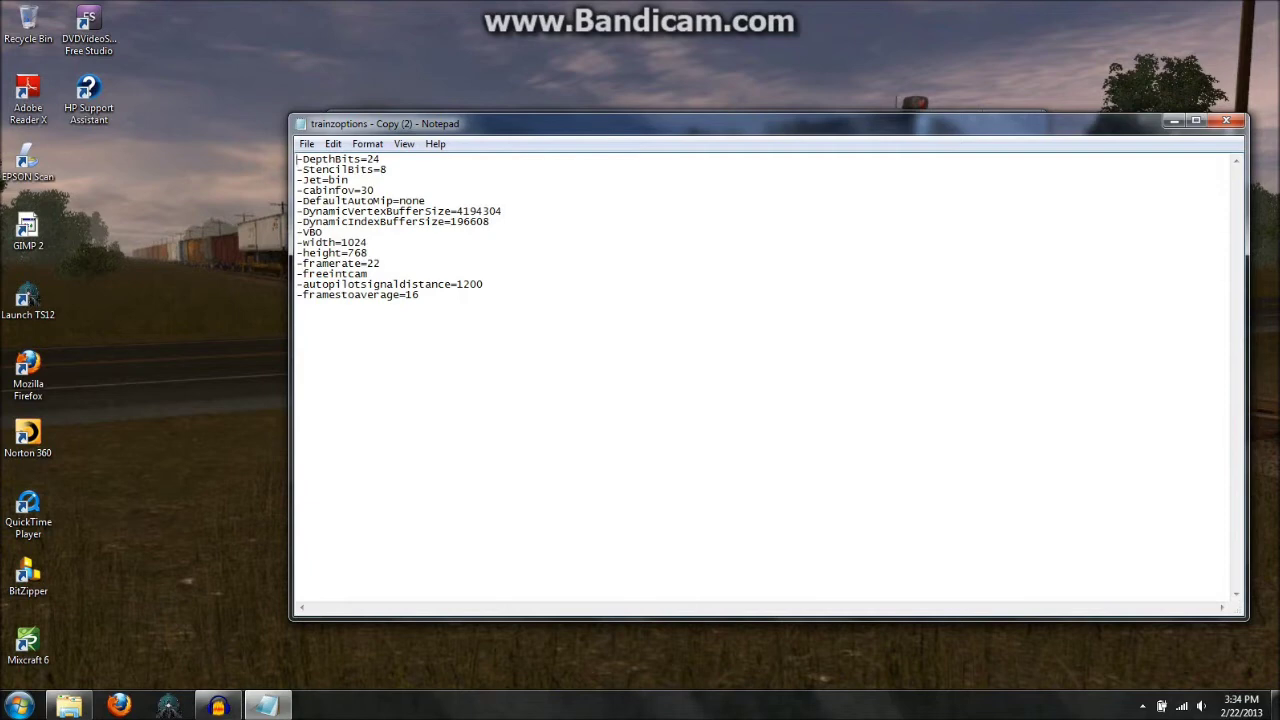
key(shift+Left)
key(shift+Left)
key(shift+Left)
key(shift+Left)
key(shift+Left)
key(shift+Left)
key(shift+Left)
key(shift+Left)
key(shift+Left)
key(shift+Left)
key(shift+Left)
key(shift+Left)
key(shift+Left)
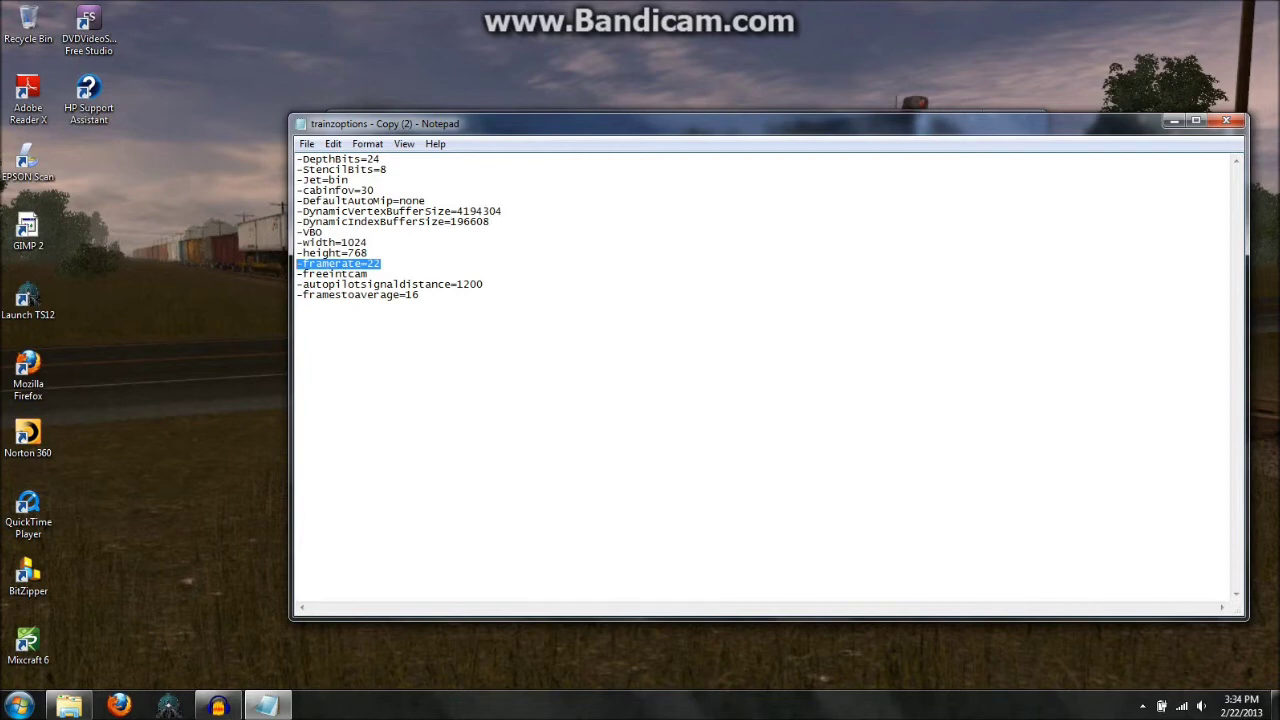
- Highlight the -framestoaverage, -autopilotsignaldistance and -freeintcam lines one after another to examine these options
drag(419, 295, 297, 295)
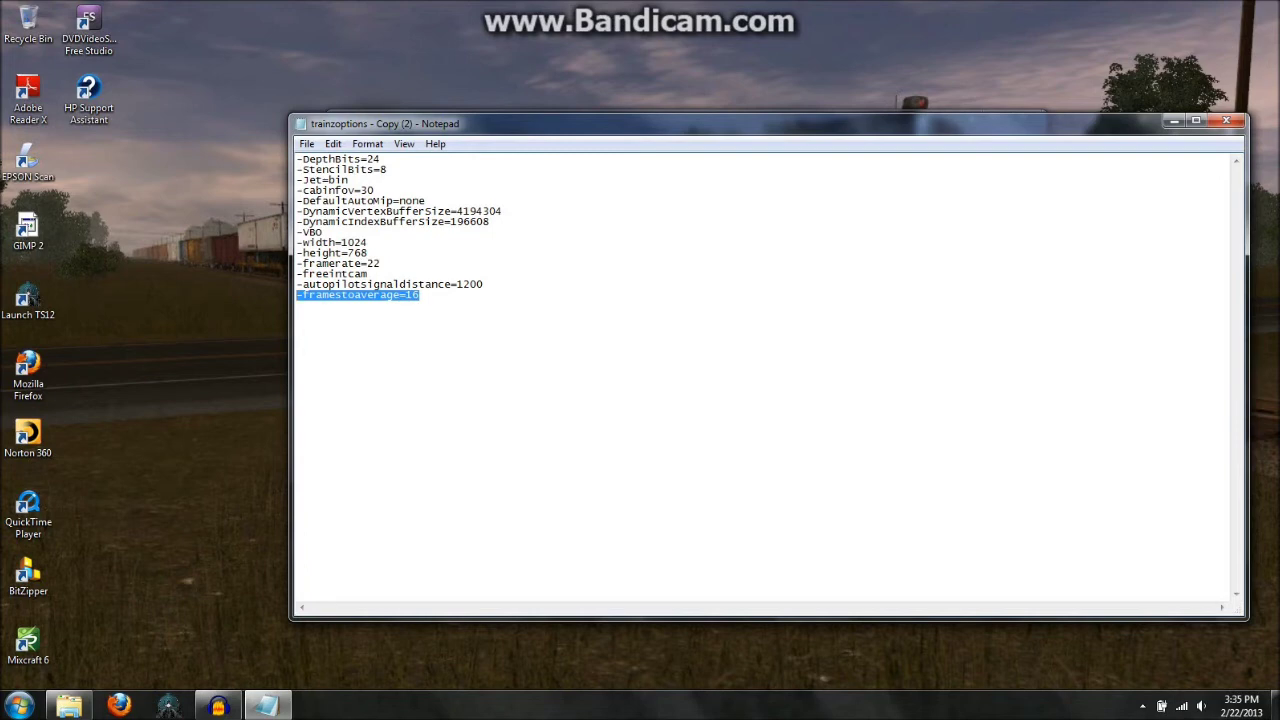
drag(484, 285, 297, 285)
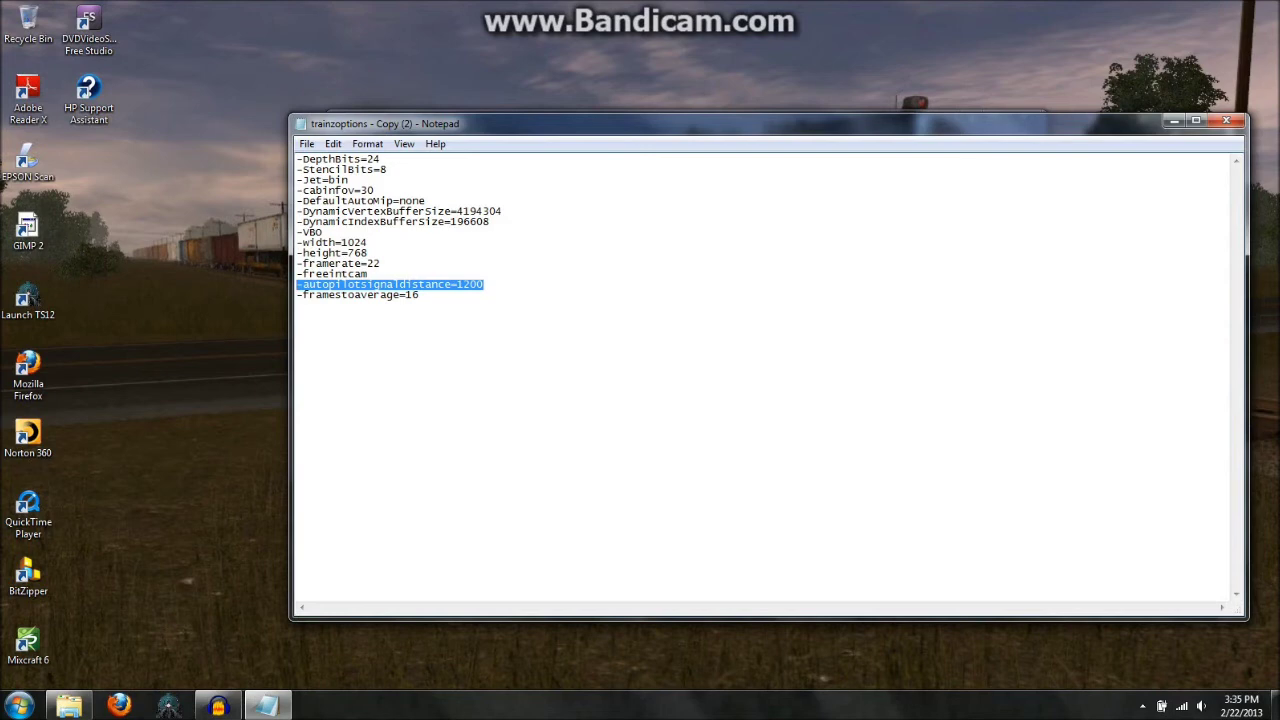
key(Up)
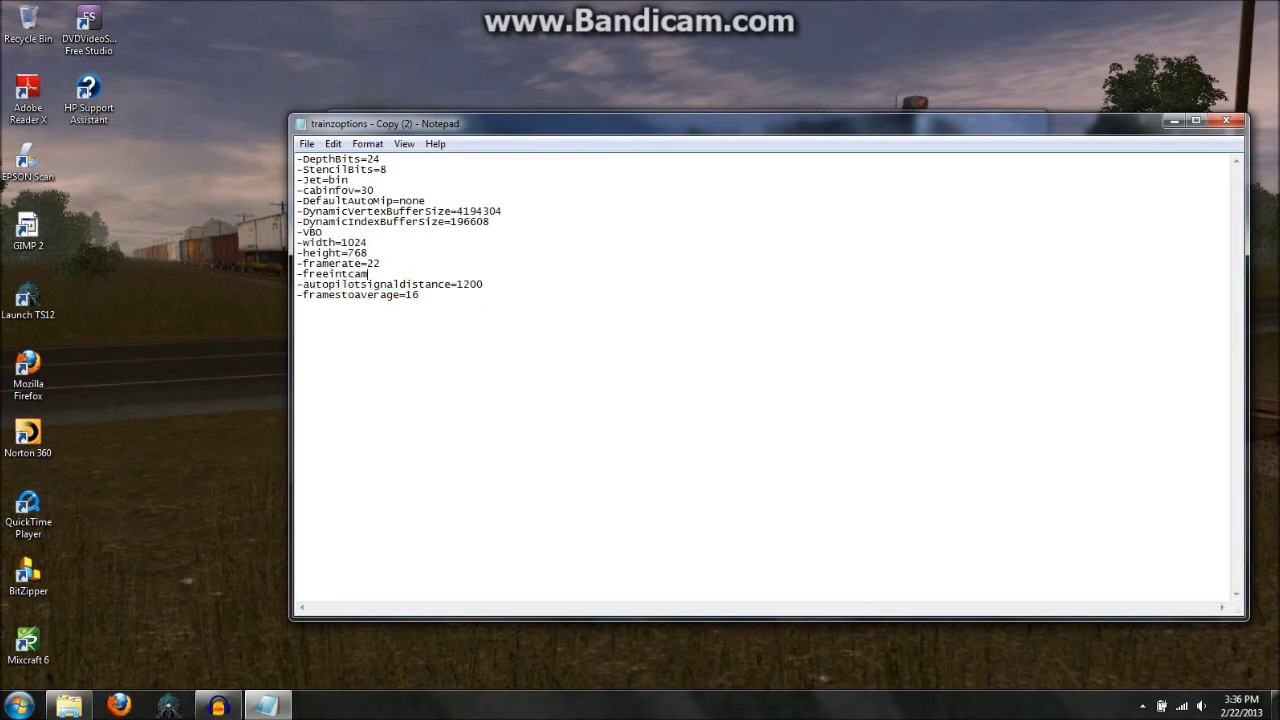
key(shift+Left)
key(shift+Left)
key(shift+Left)
key(shift+Left)
key(shift+Left)
key(shift+Left)
key(shift+Left)
key(shift+Left)
key(shift+Left)
key(shift+Left)
key(shift+Left)
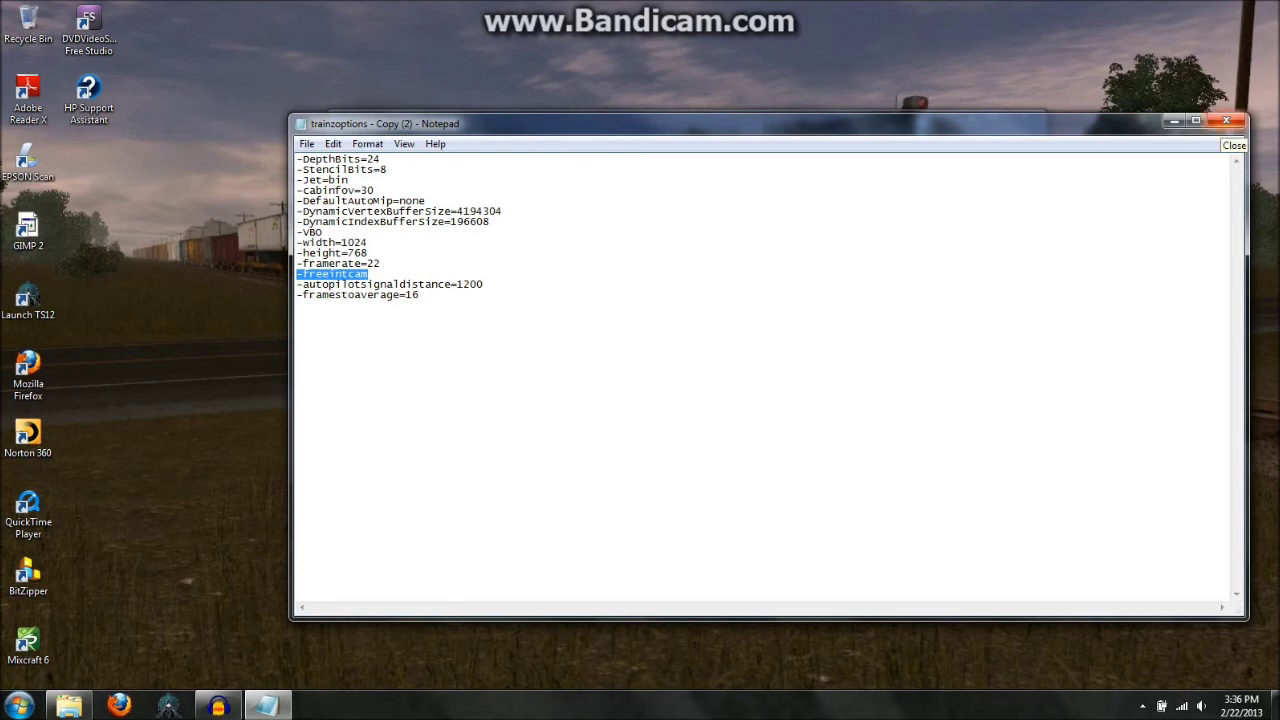
- Close the trainzoptions copy and minimise the TS12 folder window
click(1226, 121)
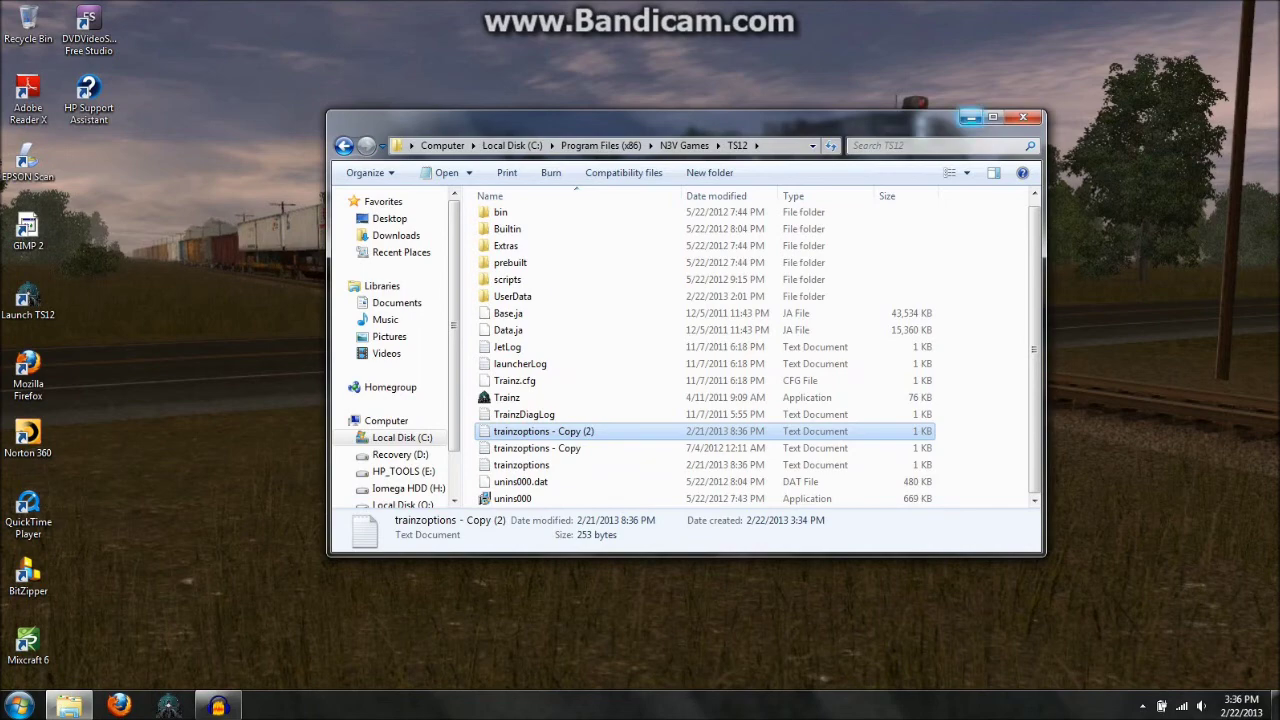
click(970, 118)
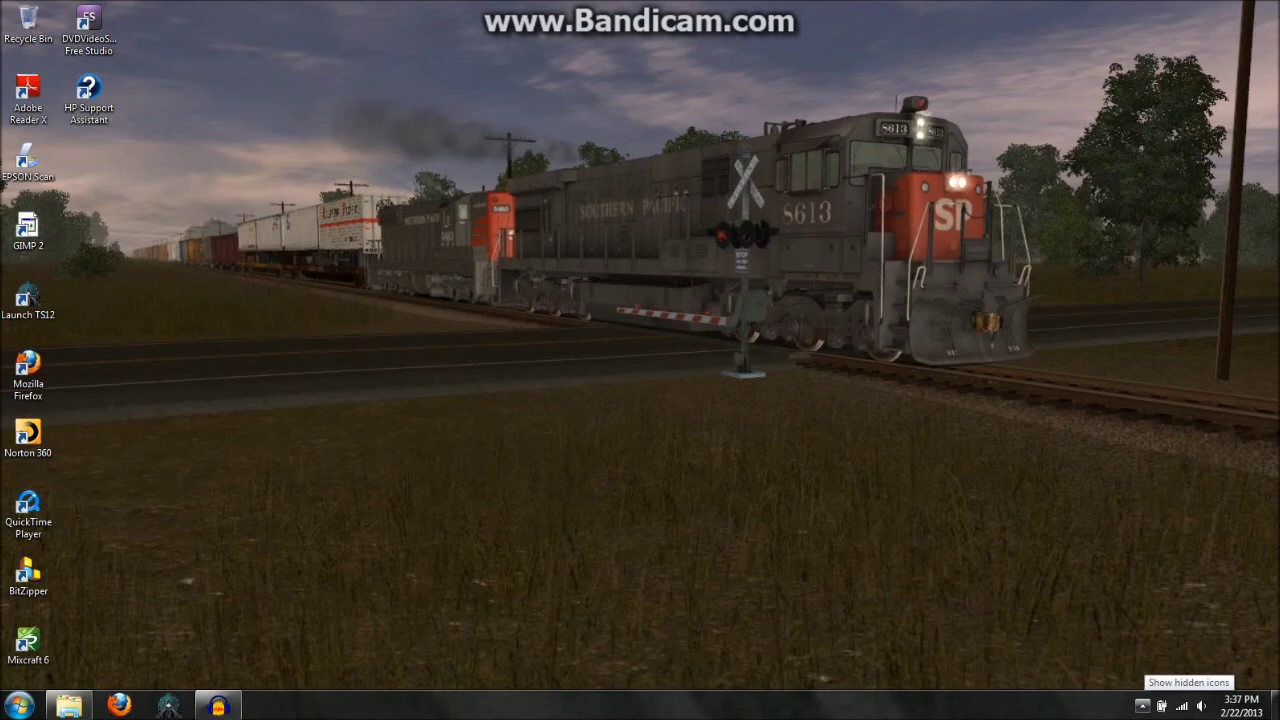
click(1142, 706)
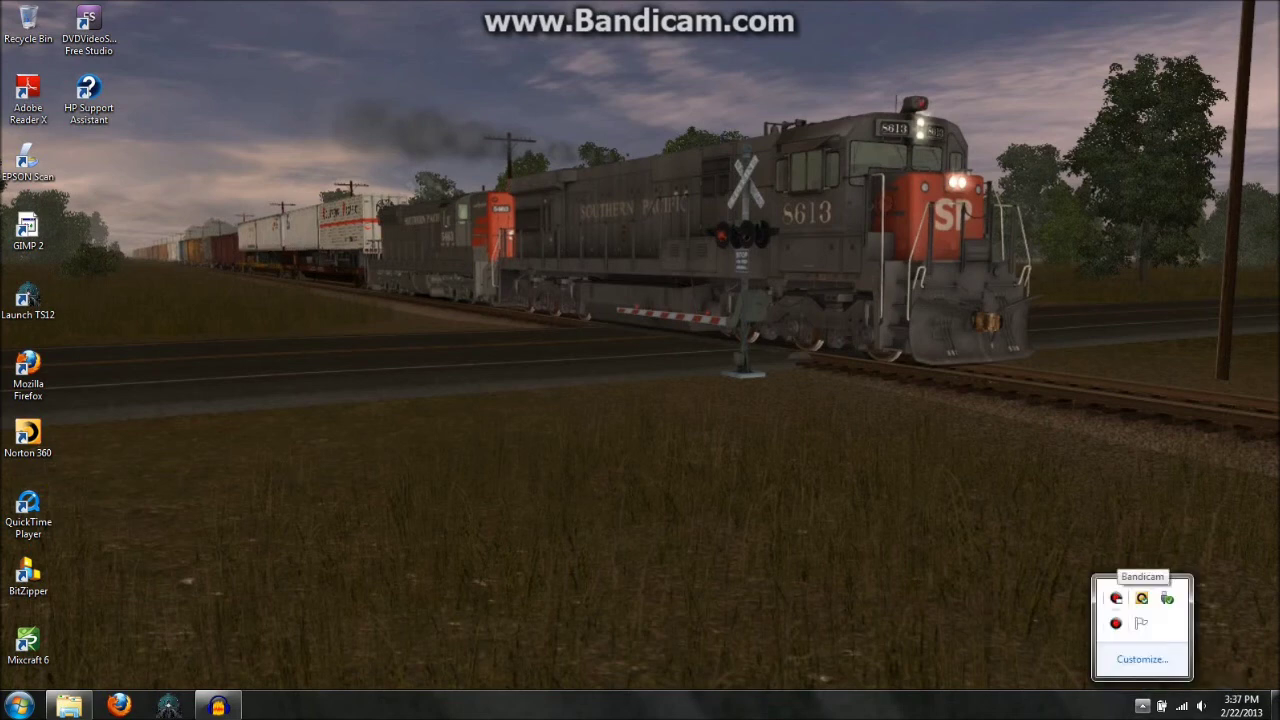
click(1116, 598)
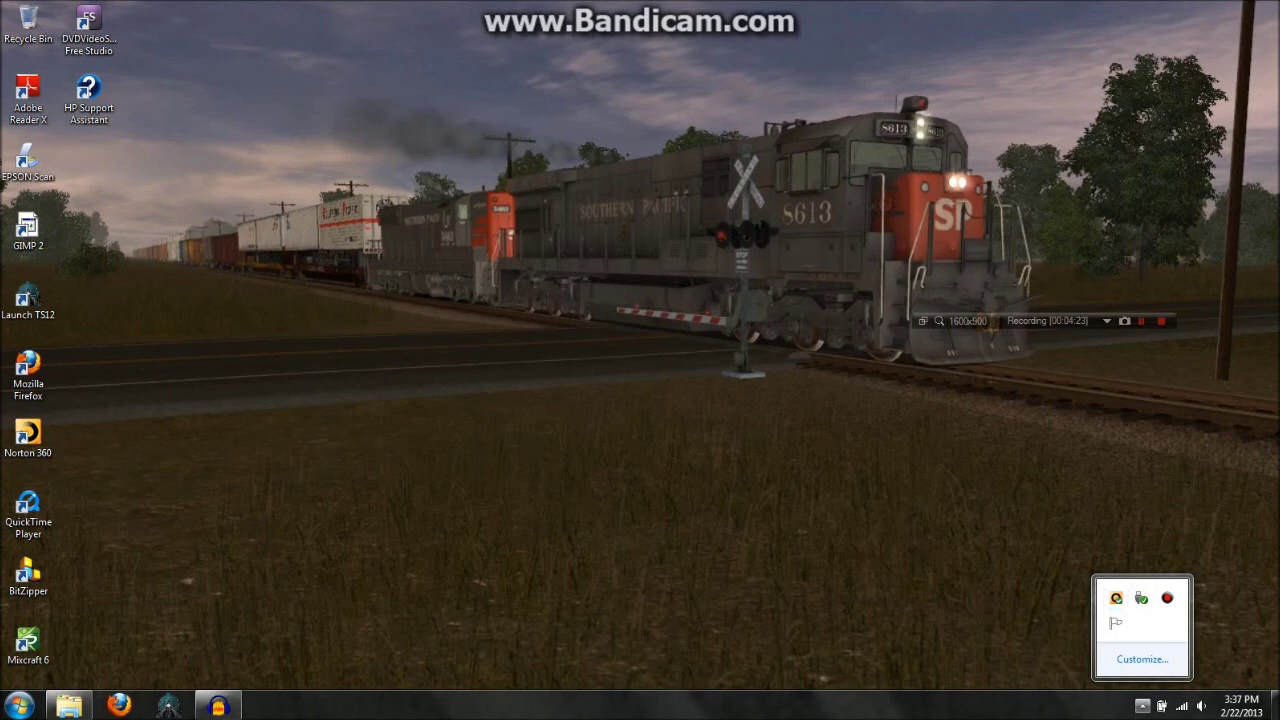